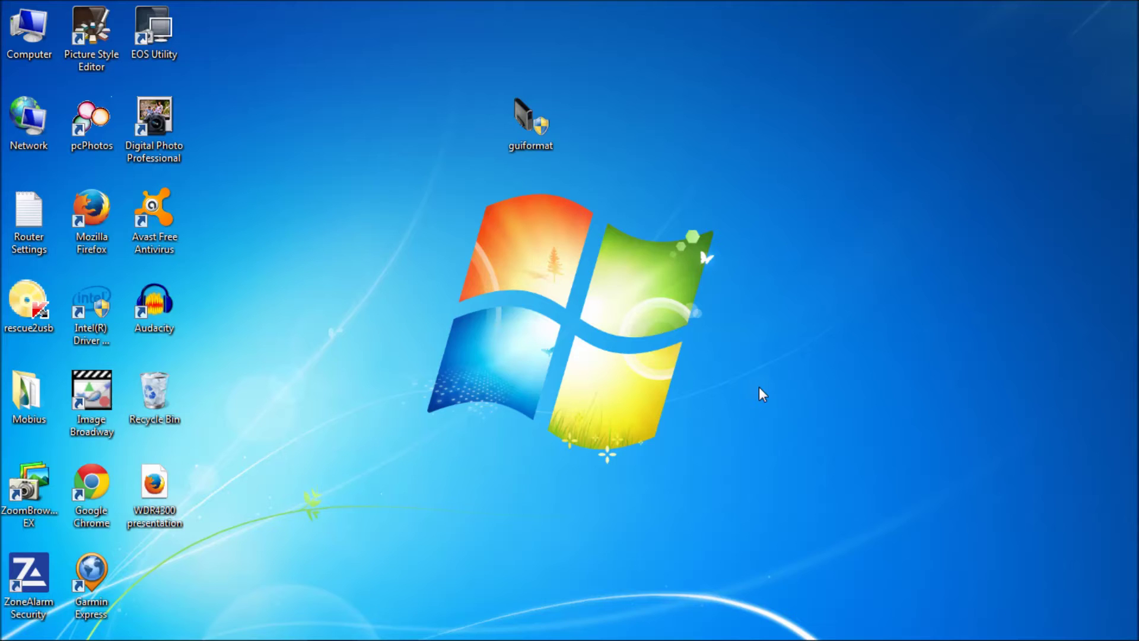
# From the Start menu, bring up the Computer entry's options to reach Computer Management
pyautogui.click(7, 632)
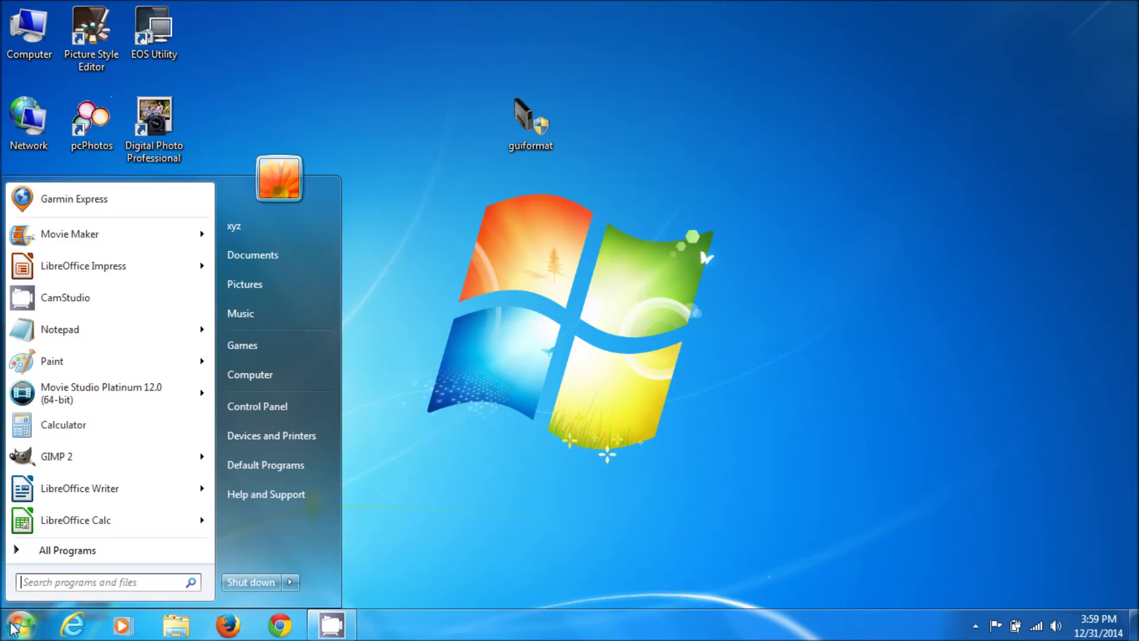
pyautogui.rightClick(248, 372)
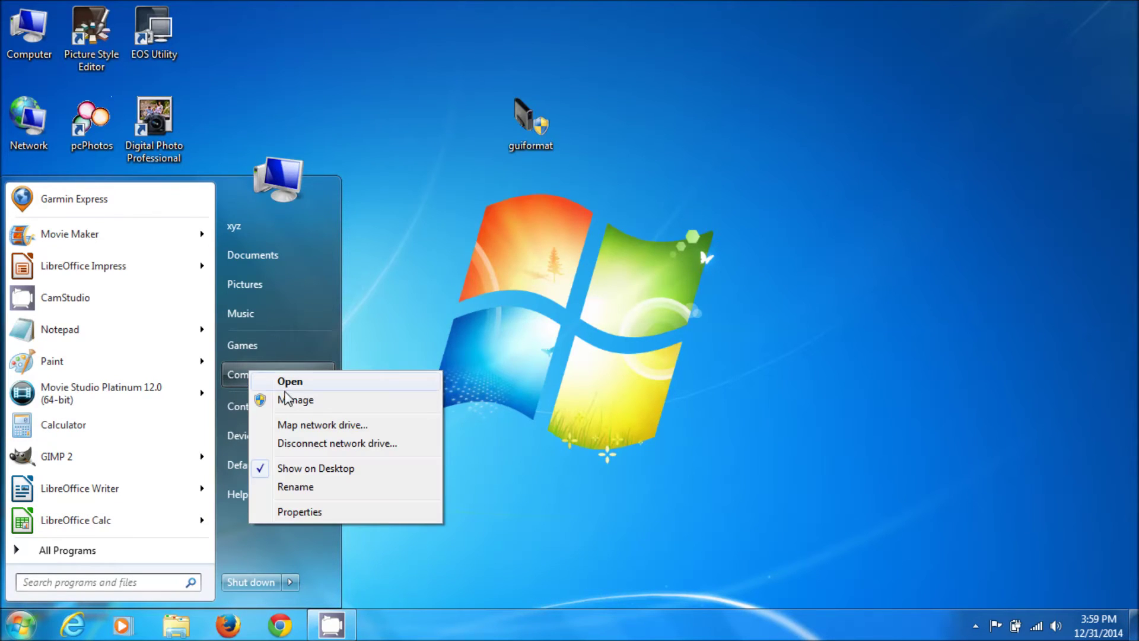
pyautogui.press('Escape')
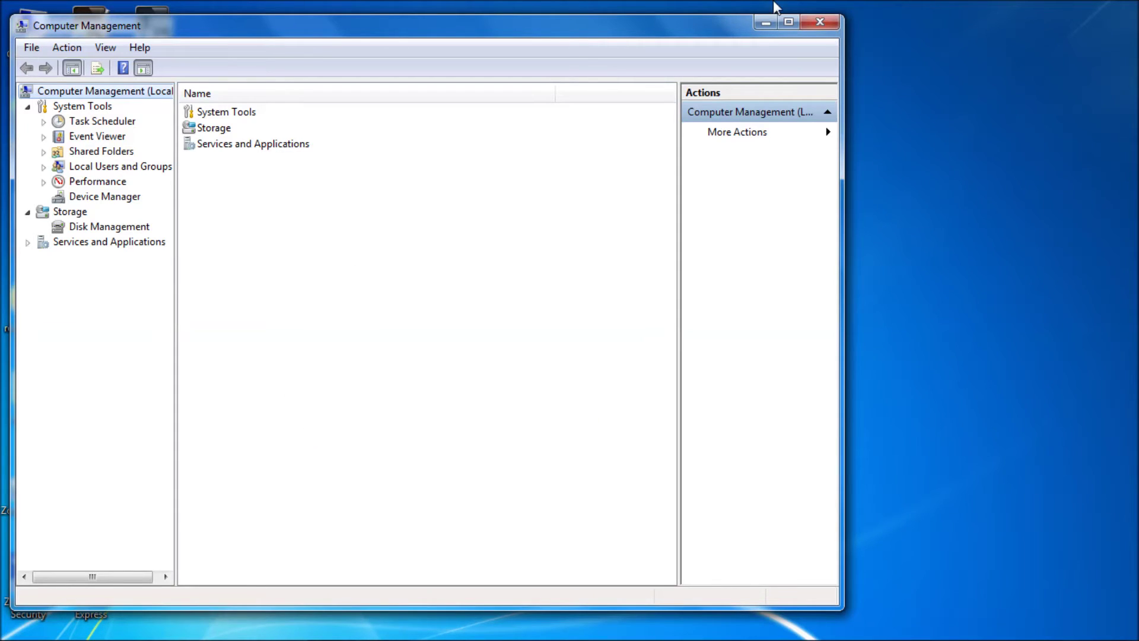
# Maximize Computer Management and show Disk Management with the FAT32 USB STORAGE (E:) drive
pyautogui.click(779, 22)
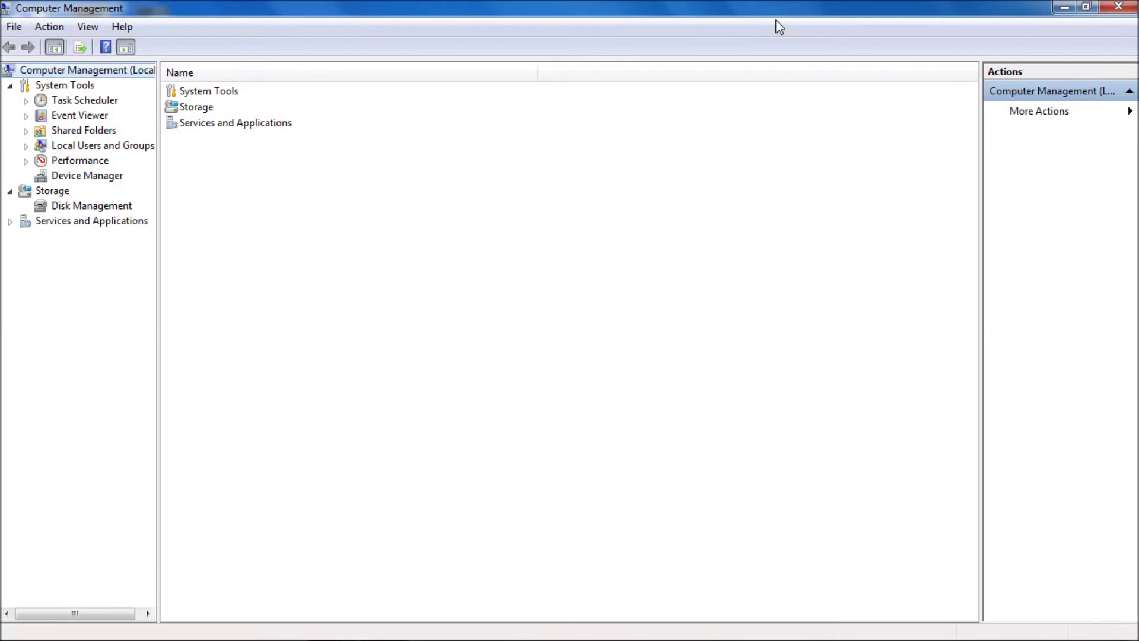
pyautogui.click(118, 207)
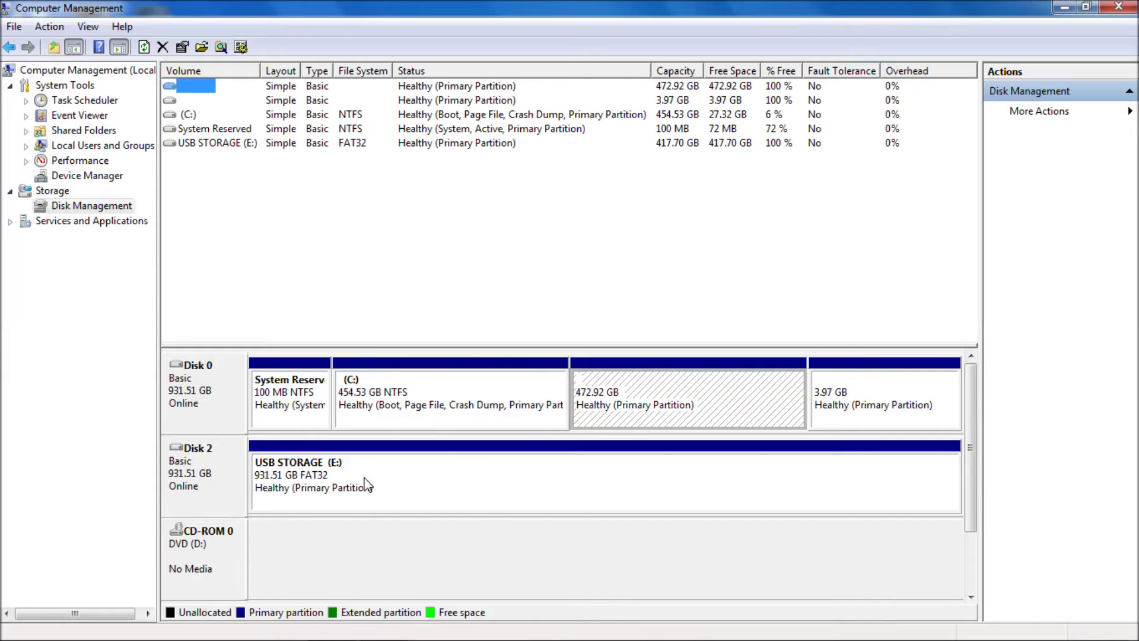
# Open the Format dialog for the USB STORAGE (E:) partition
pyautogui.rightClick(454, 473)
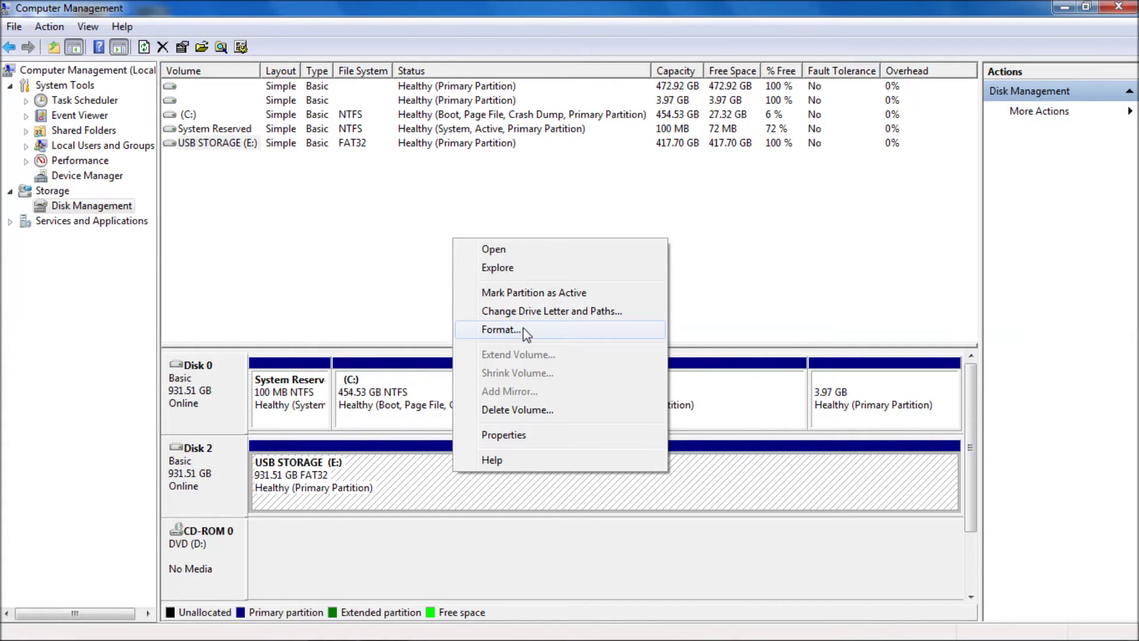
pyautogui.click(422, 467)
pyautogui.rightClick(422, 468)
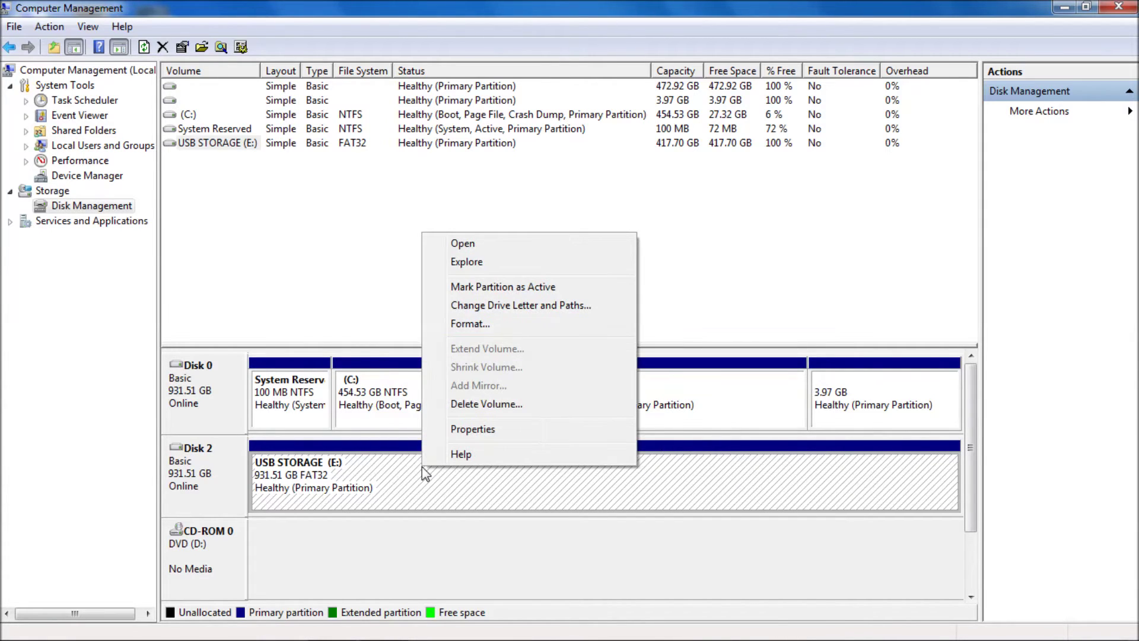
pyautogui.click(463, 323)
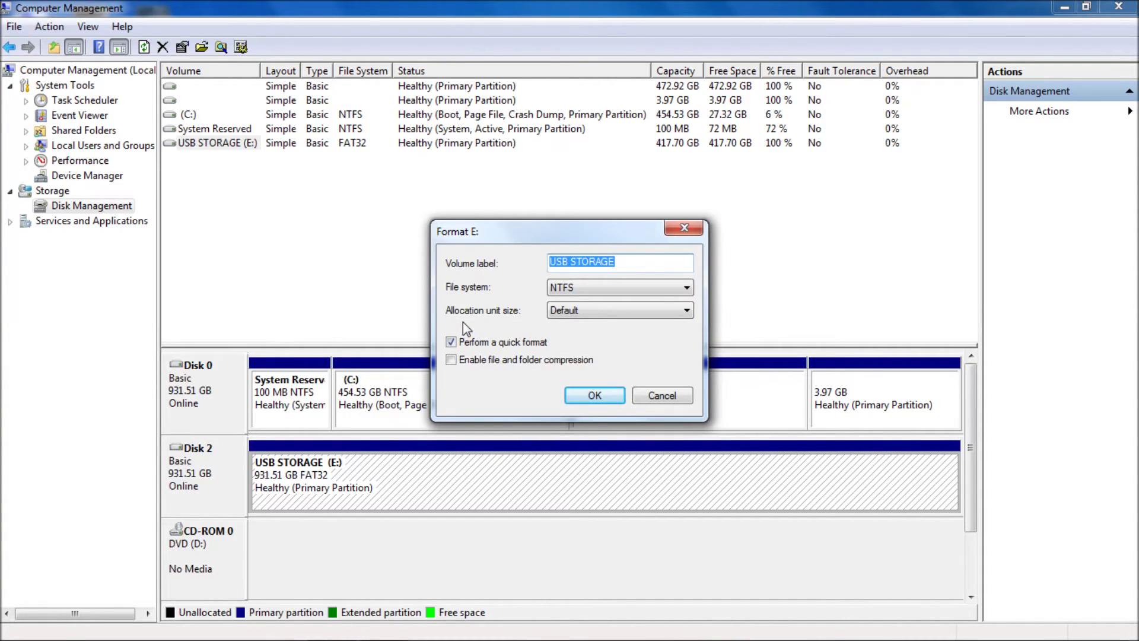
# Keep NTFS with quick format, accept the settings and confirm erasing the drive
pyautogui.click(687, 288)
pyautogui.click(684, 289)
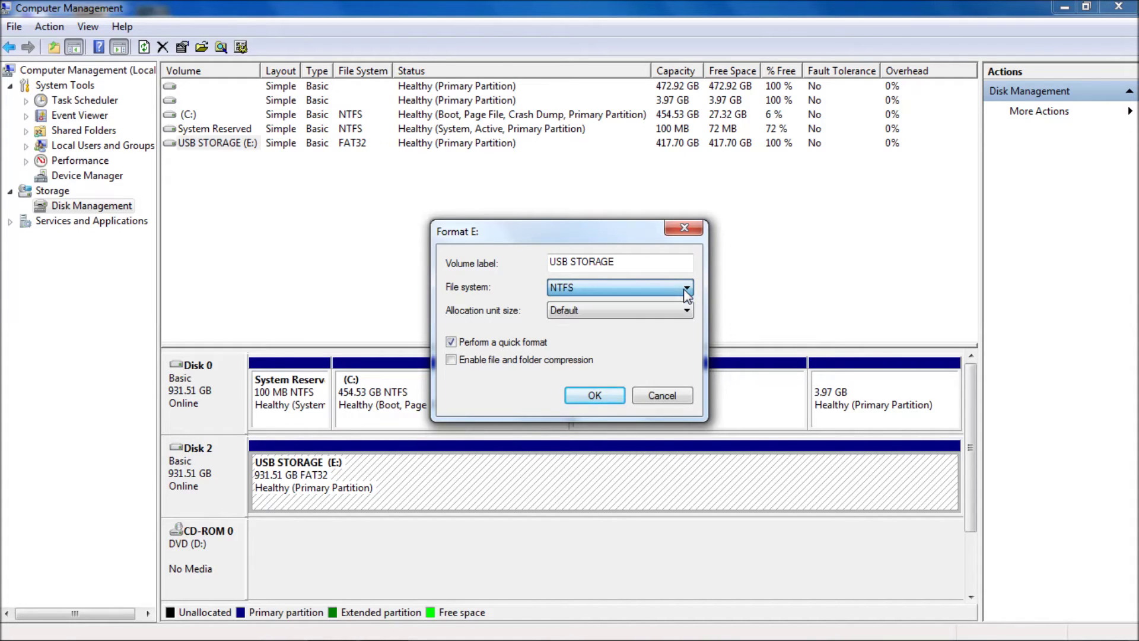
pyautogui.click(684, 289)
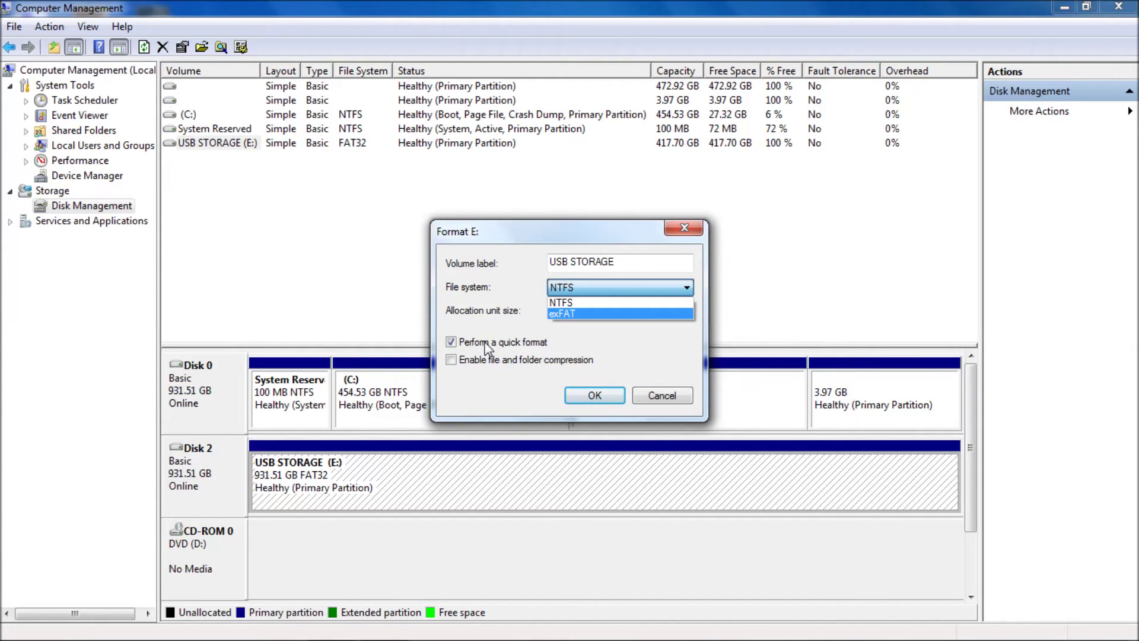
pyautogui.click(486, 347)
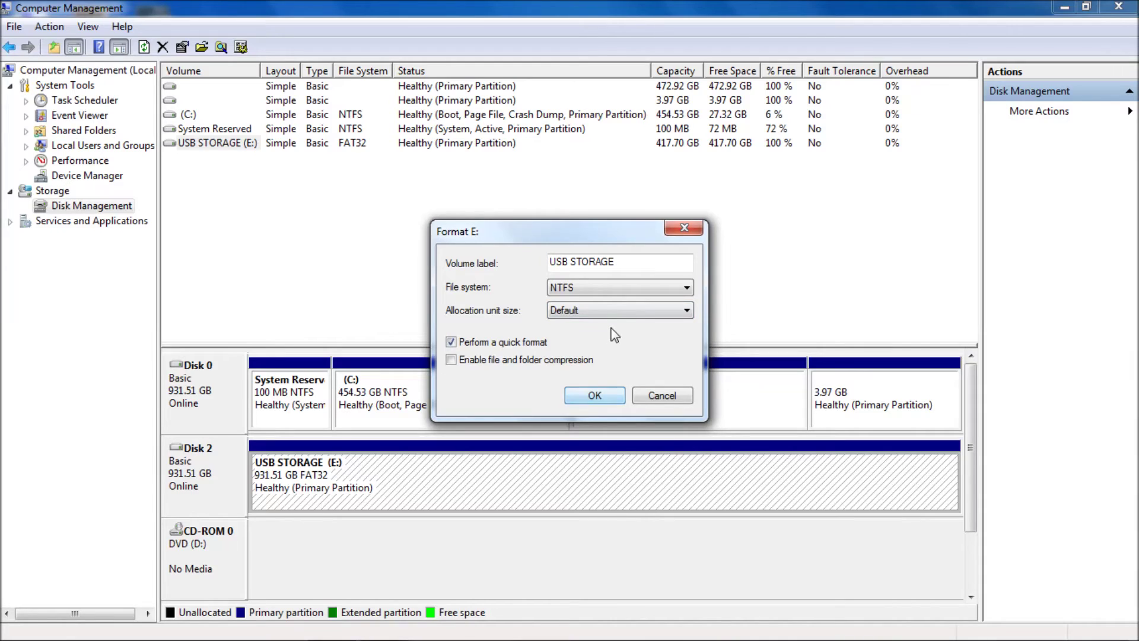
pyautogui.click(597, 396)
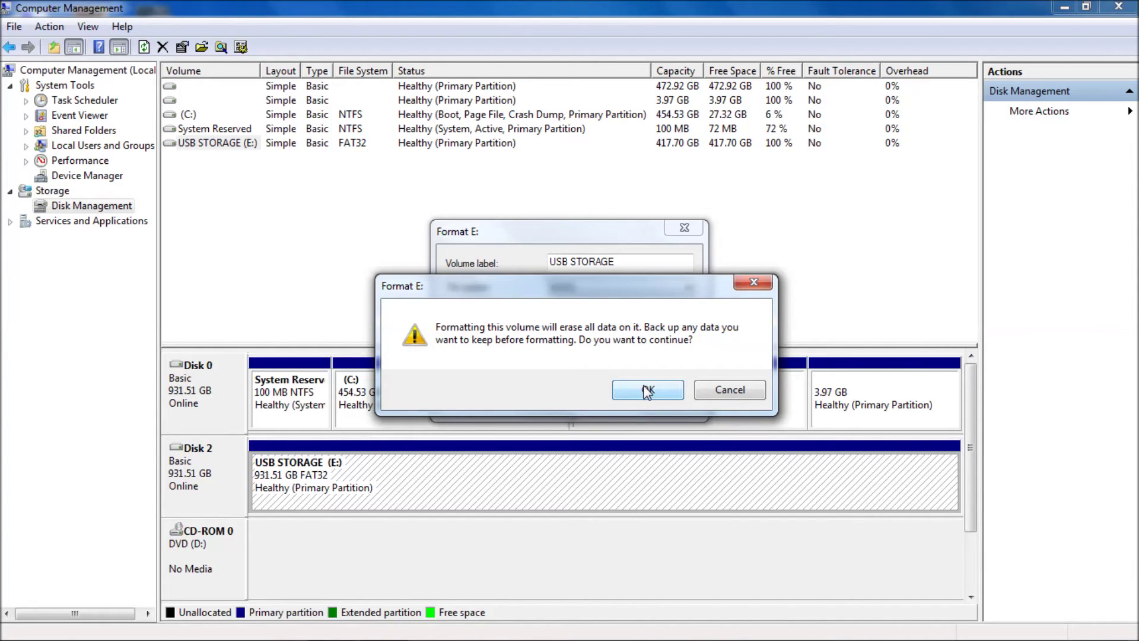
pyautogui.click(648, 392)
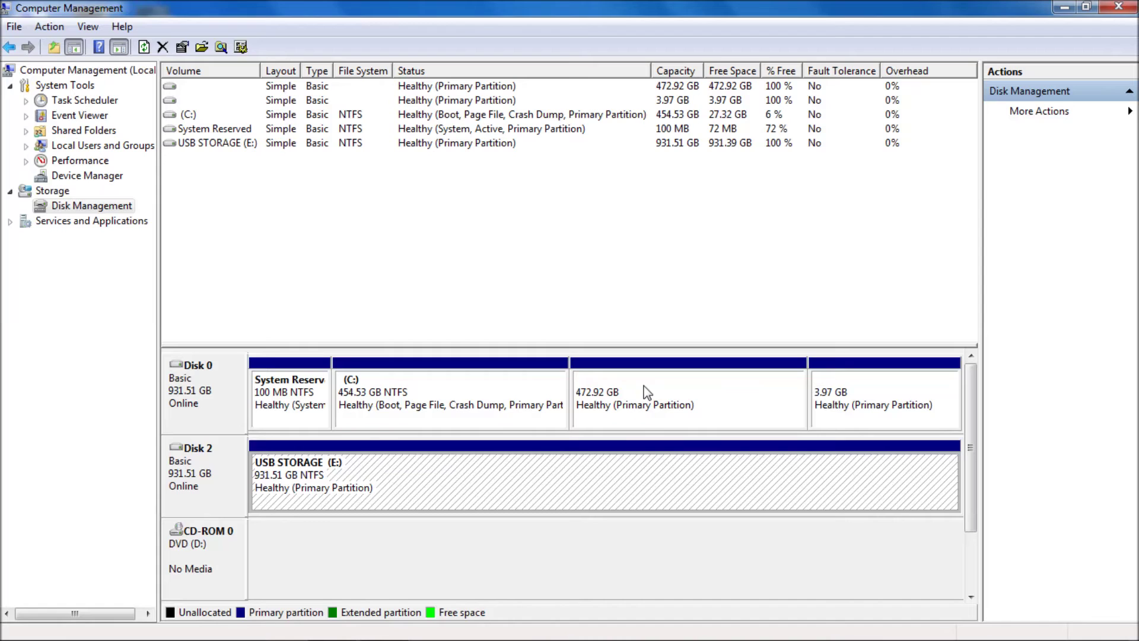
# Open and dismiss the Disk 2 context menu once the NTFS format completes
pyautogui.rightClick(216, 470)
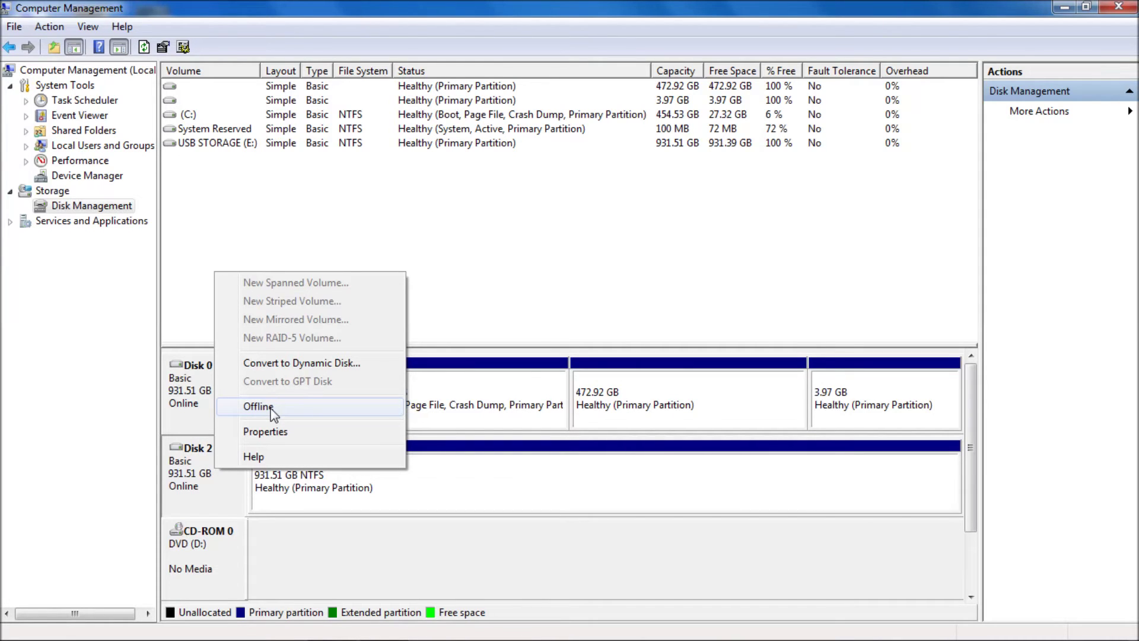
pyautogui.click(446, 467)
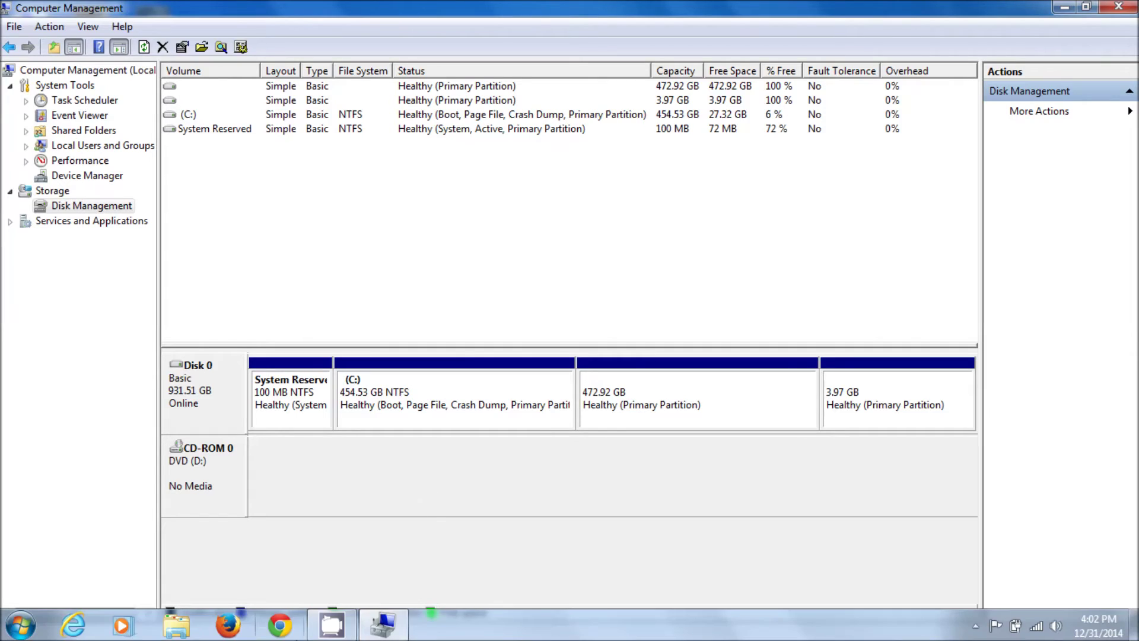
pyautogui.moveTo(333, 629)
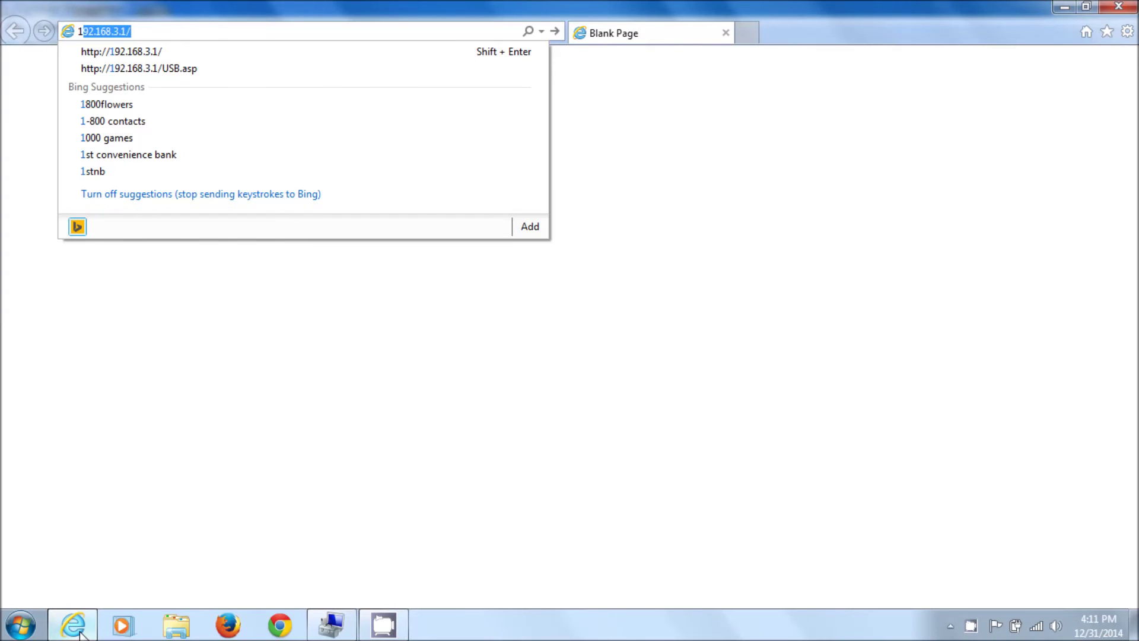
# Load 192.168.3.1 and sign in with the router's username and password
pyautogui.write('92.16')
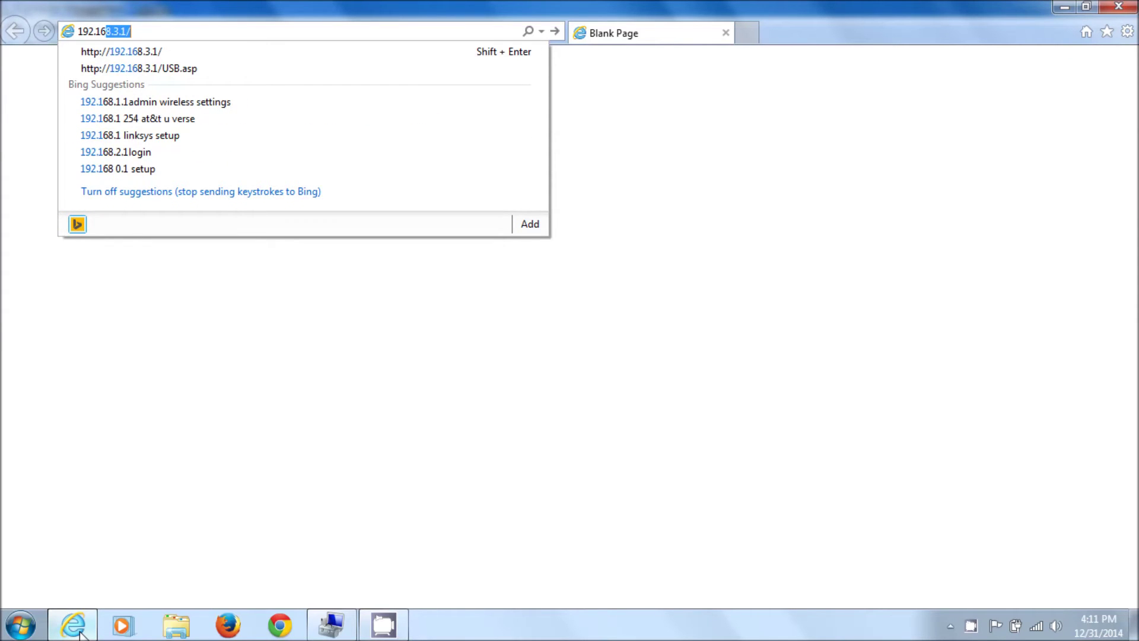
pyautogui.write('8.3.1')
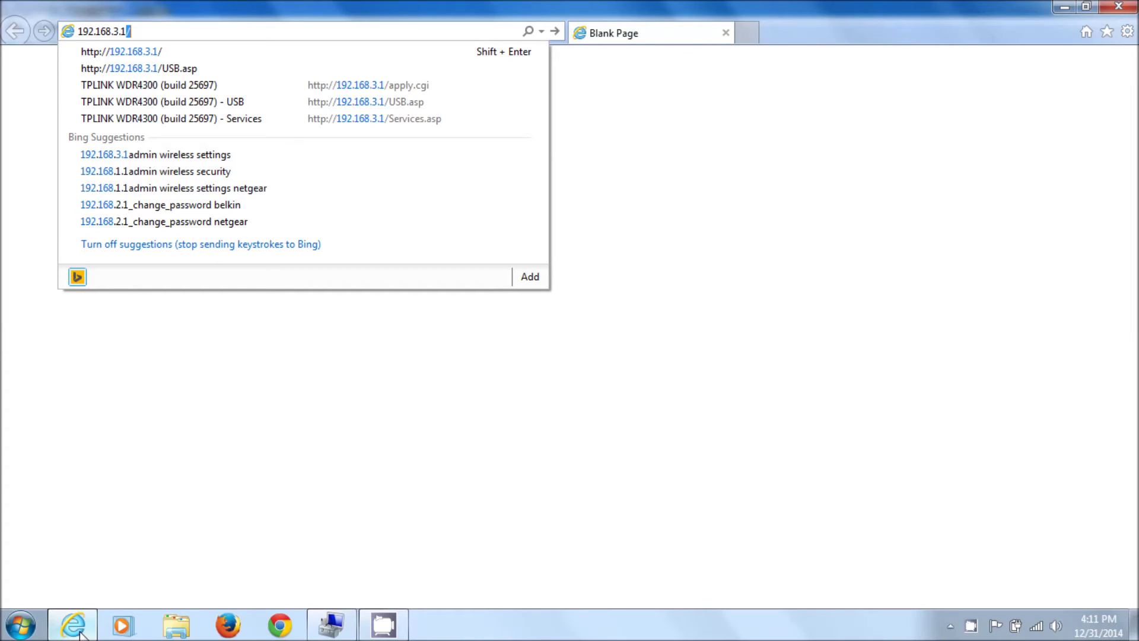
pyautogui.write('/')
pyautogui.press('Return')
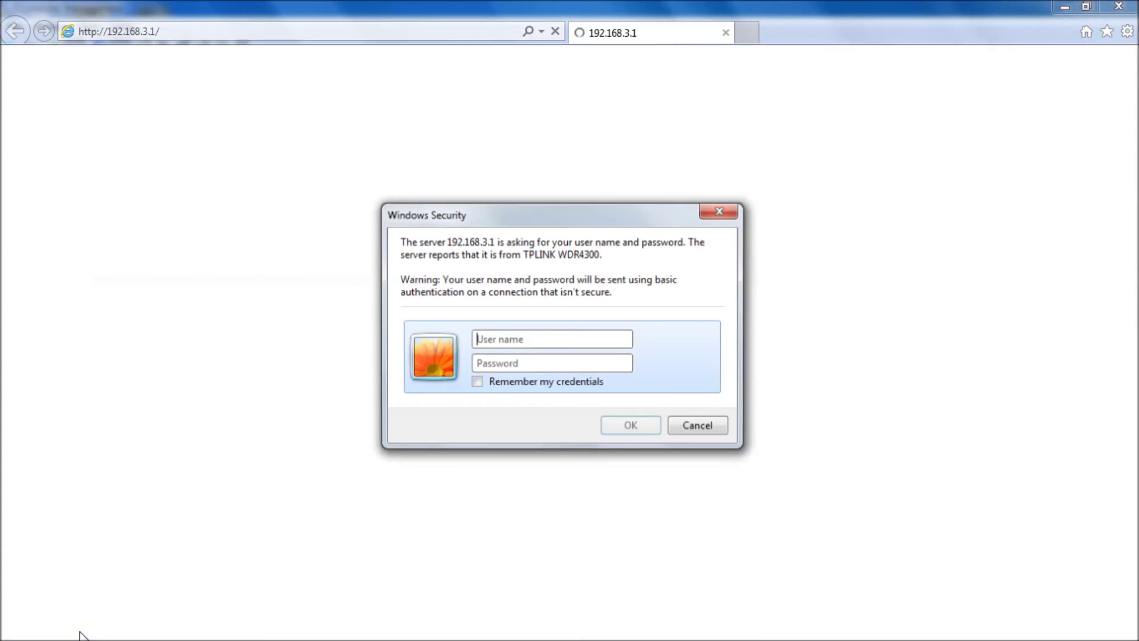
pyautogui.write('root')
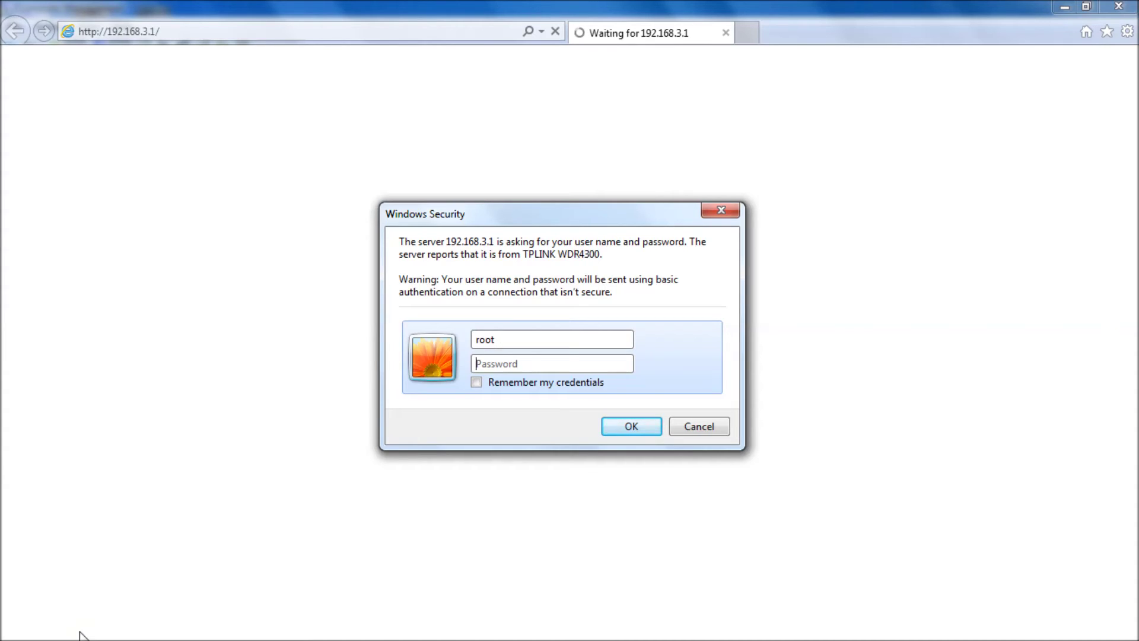
pyautogui.write('*********')
pyautogui.click(631, 426)
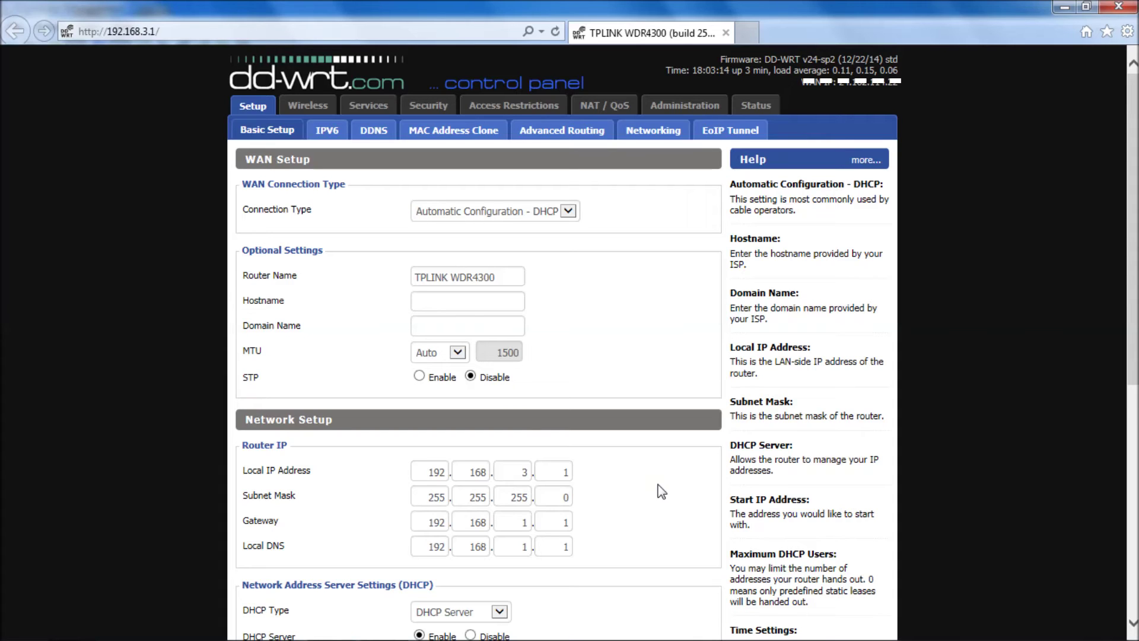
# Under Services > USB, enable Core USB, USB Storage, Automatic Drive Mount and SES drive removal, then apply
pyautogui.click(371, 108)
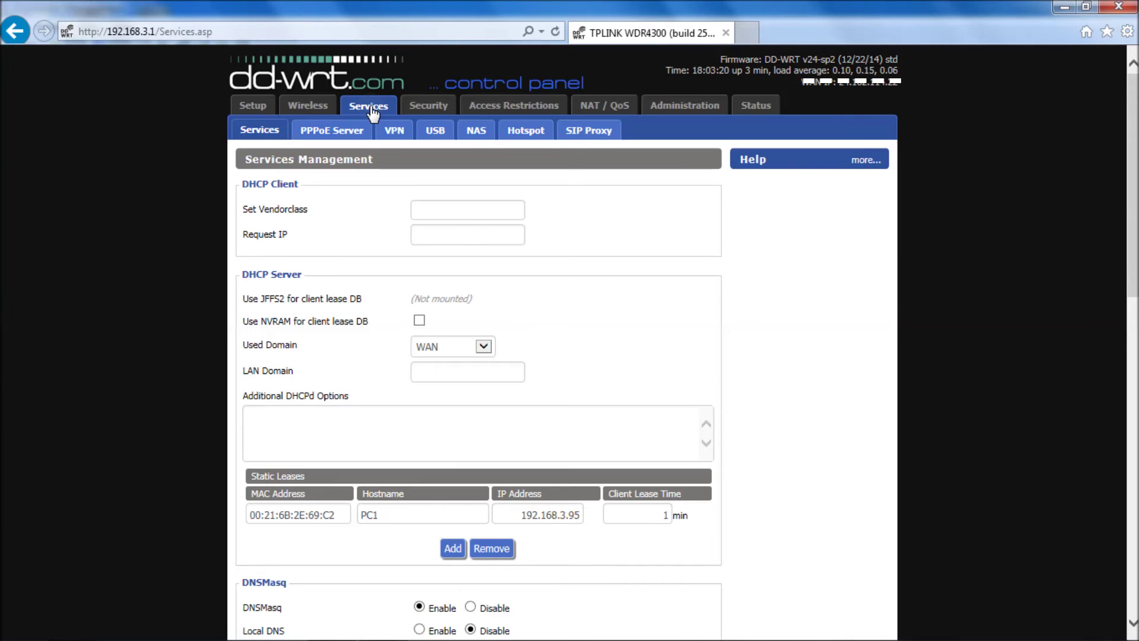
pyautogui.click(438, 137)
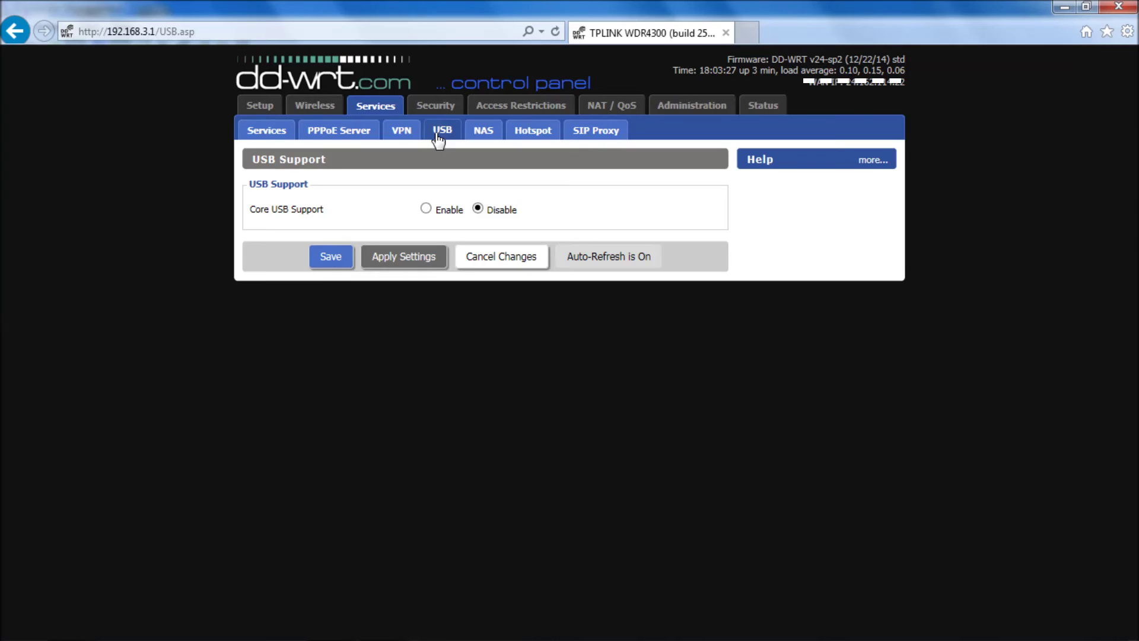
pyautogui.click(426, 209)
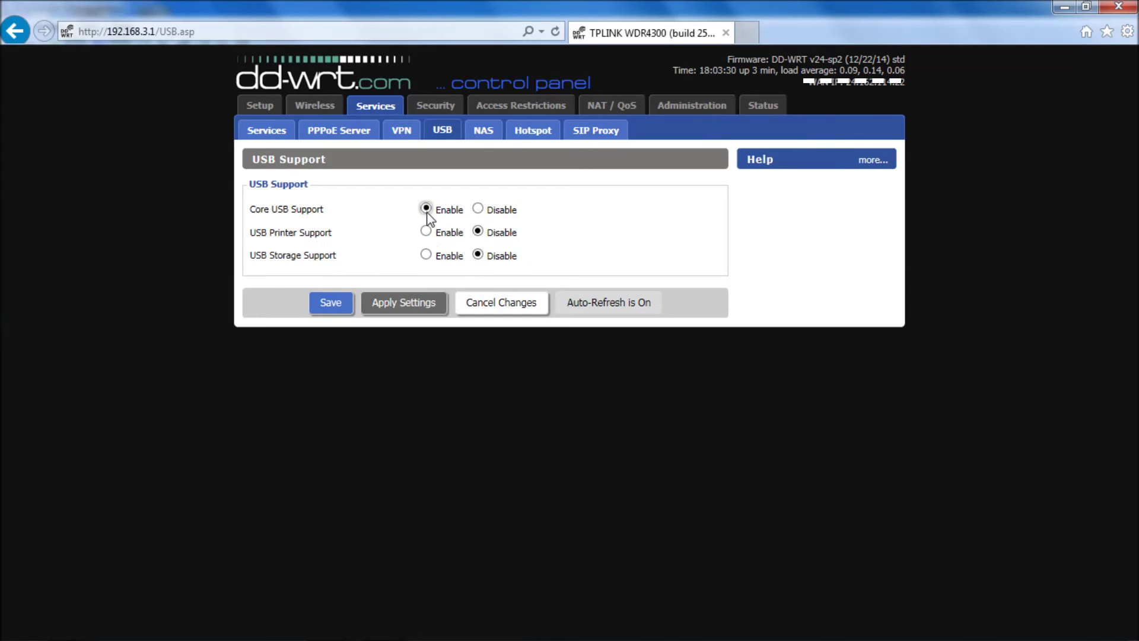
pyautogui.click(426, 255)
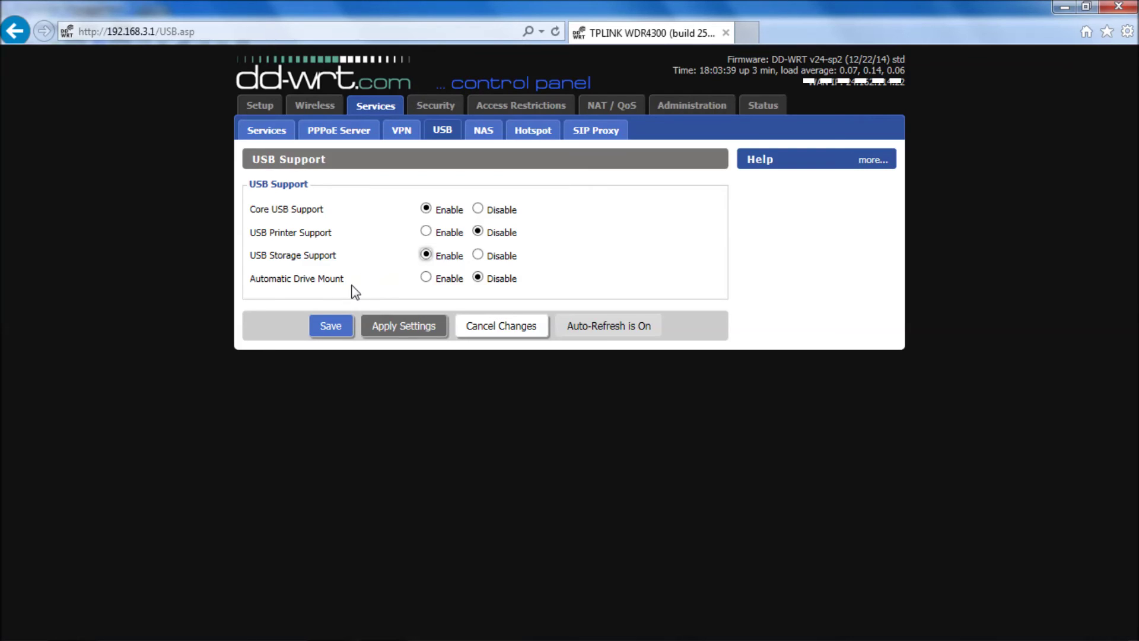
pyautogui.click(426, 277)
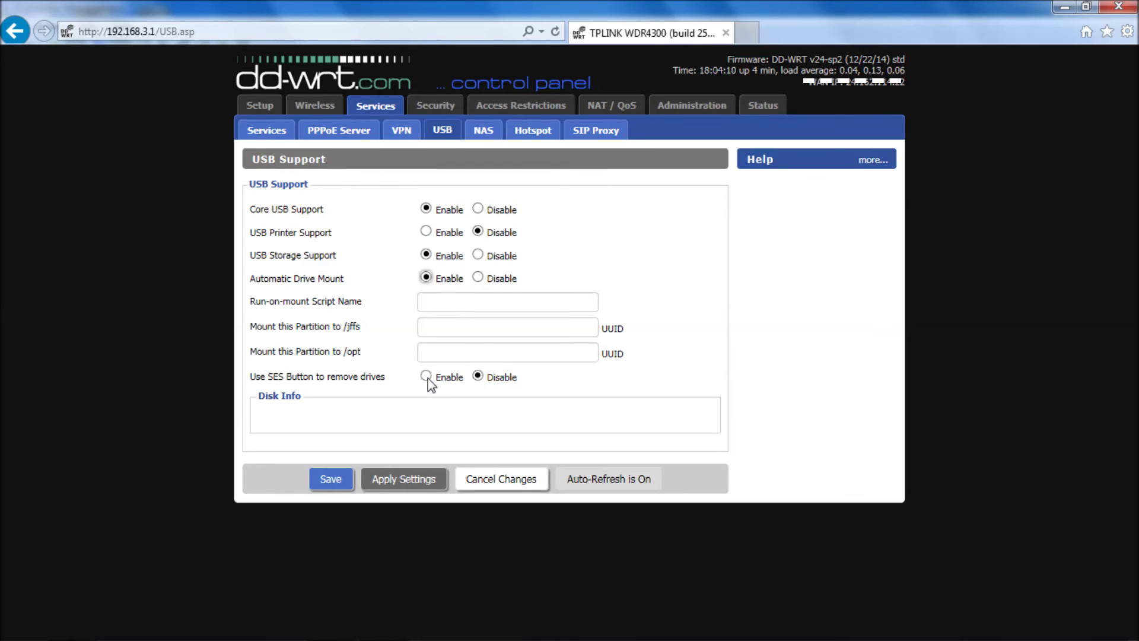
pyautogui.click(426, 377)
pyautogui.click(408, 480)
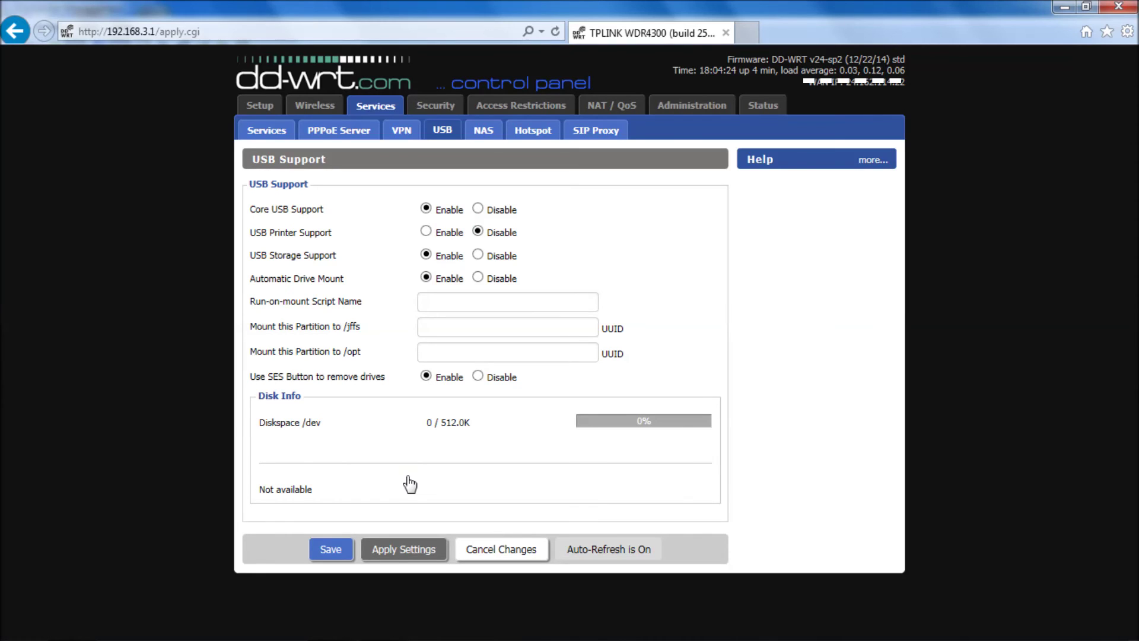
# Save the USB settings so Disk Info lists the NTFS drive at /tmp/mnt/sda1
pyautogui.click(321, 553)
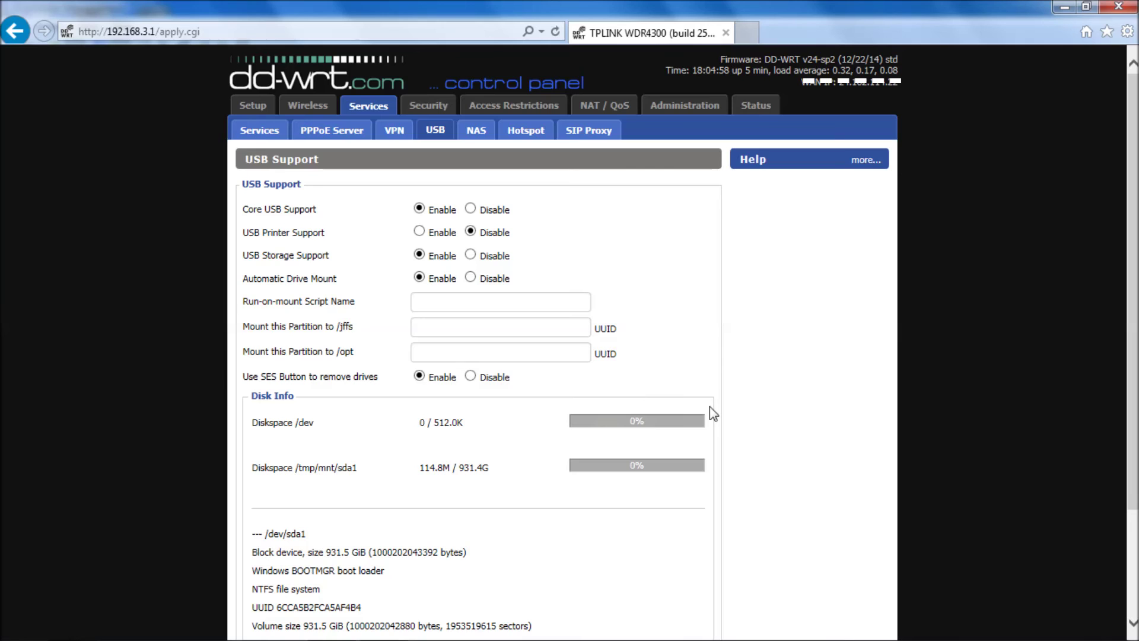
pyautogui.scroll(-2, 1133, 246)
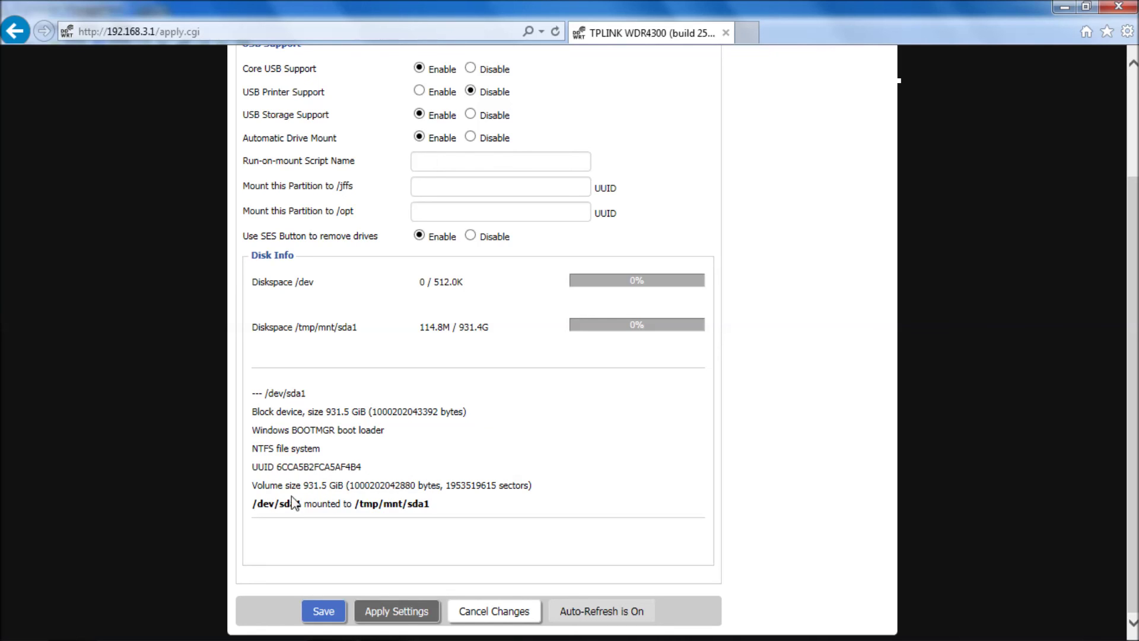
pyautogui.moveTo(252, 503); pyautogui.dragTo(295, 510)
pyautogui.click(297, 521)
pyautogui.moveTo(444, 505); pyautogui.dragTo(289, 504)
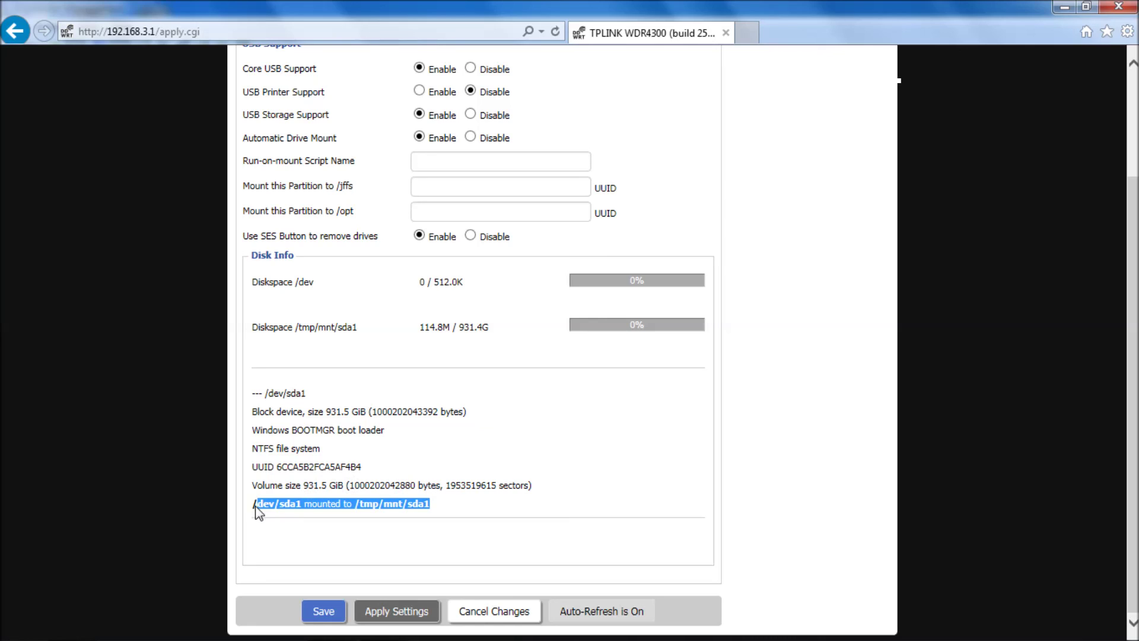
pyautogui.click(482, 511)
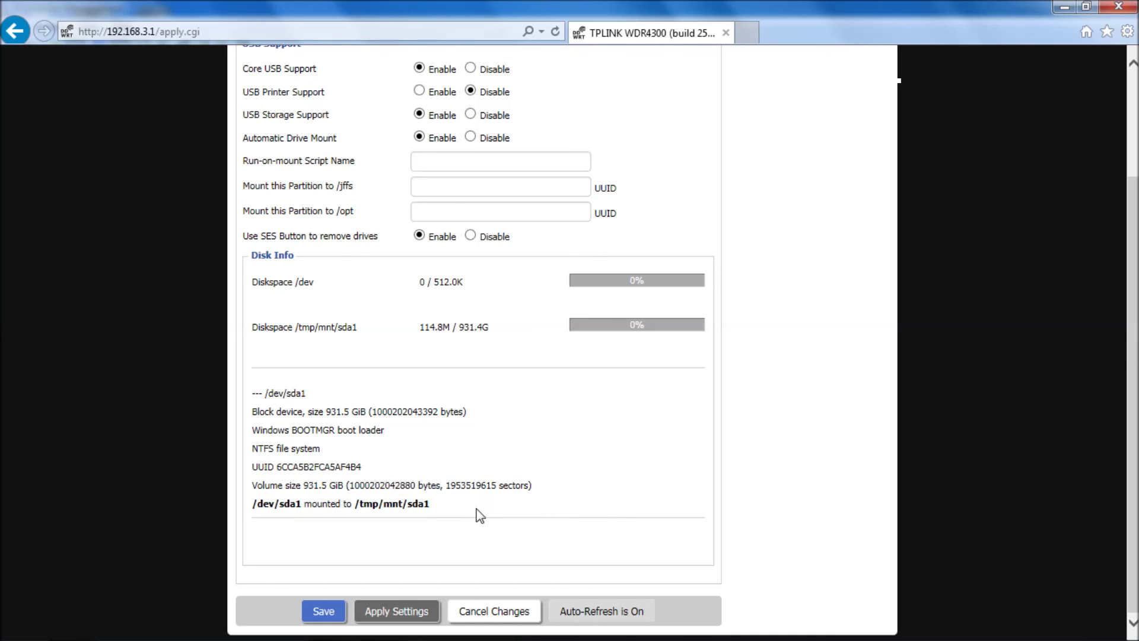
pyautogui.moveTo(475, 513); pyautogui.dragTo(273, 514)
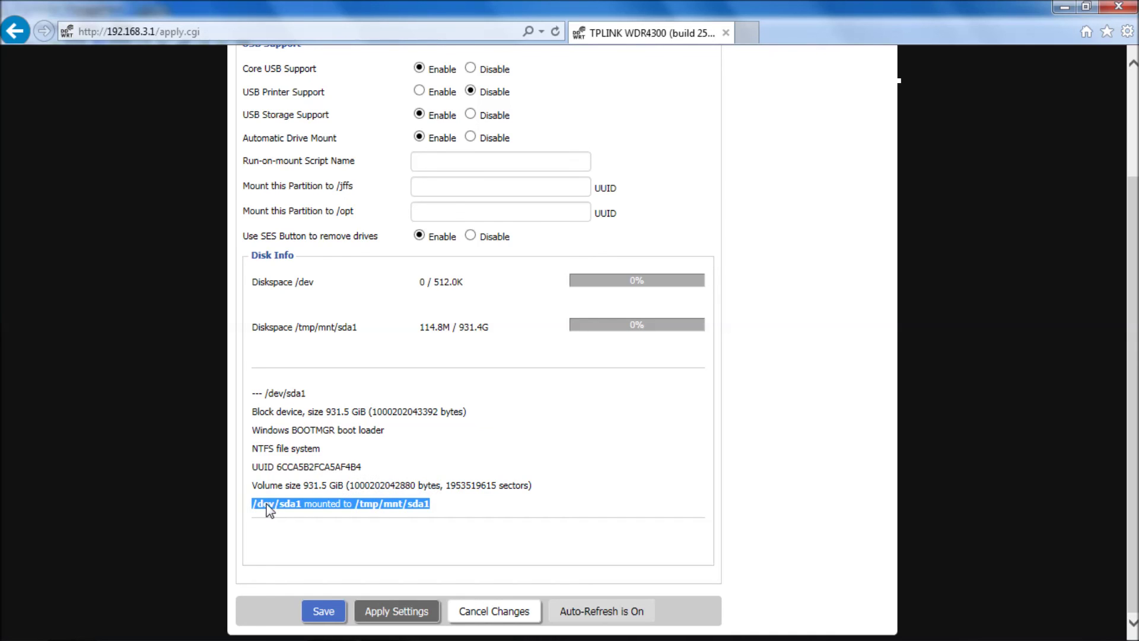
pyautogui.click(462, 512)
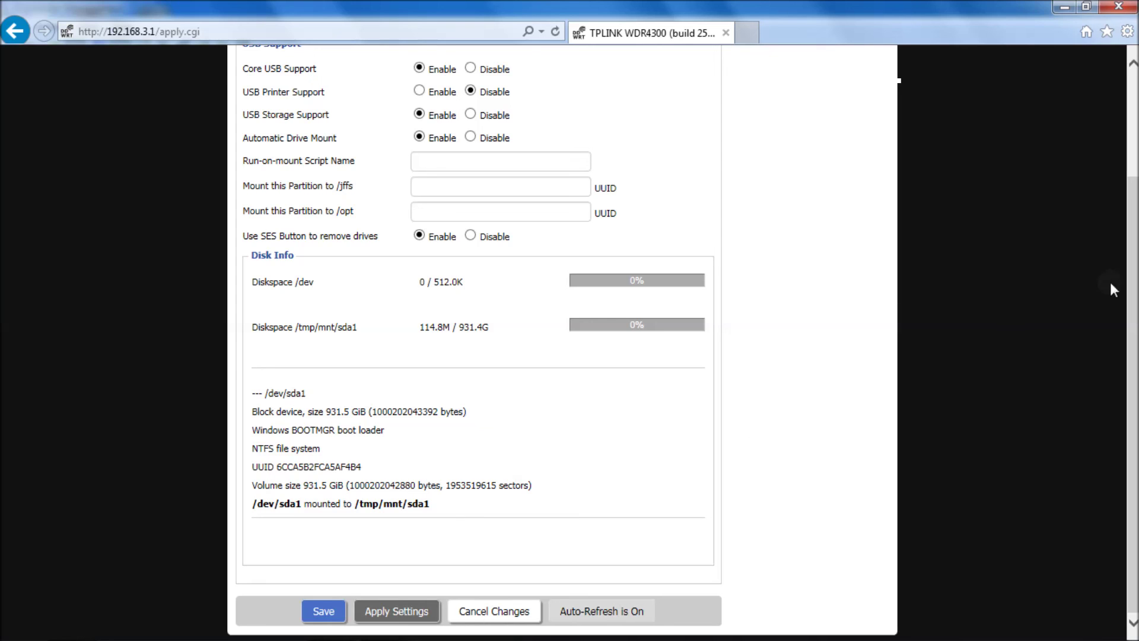
pyautogui.moveTo(1137, 311); pyautogui.dragTo(1137, 297)
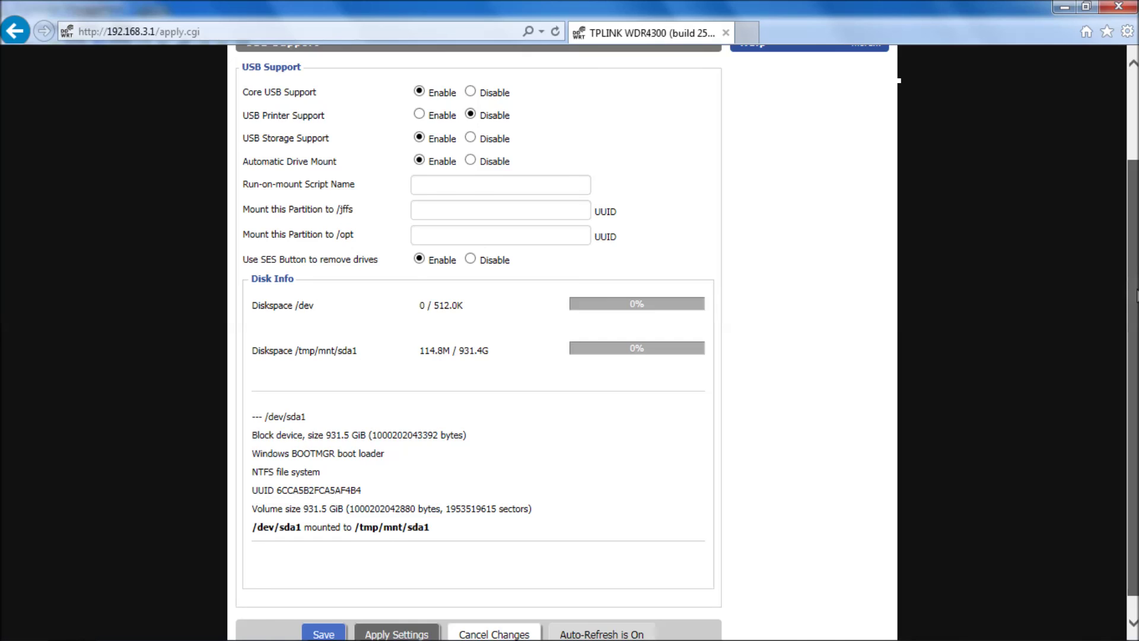
pyautogui.moveTo(1136, 297); pyautogui.dragTo(1118, 109)
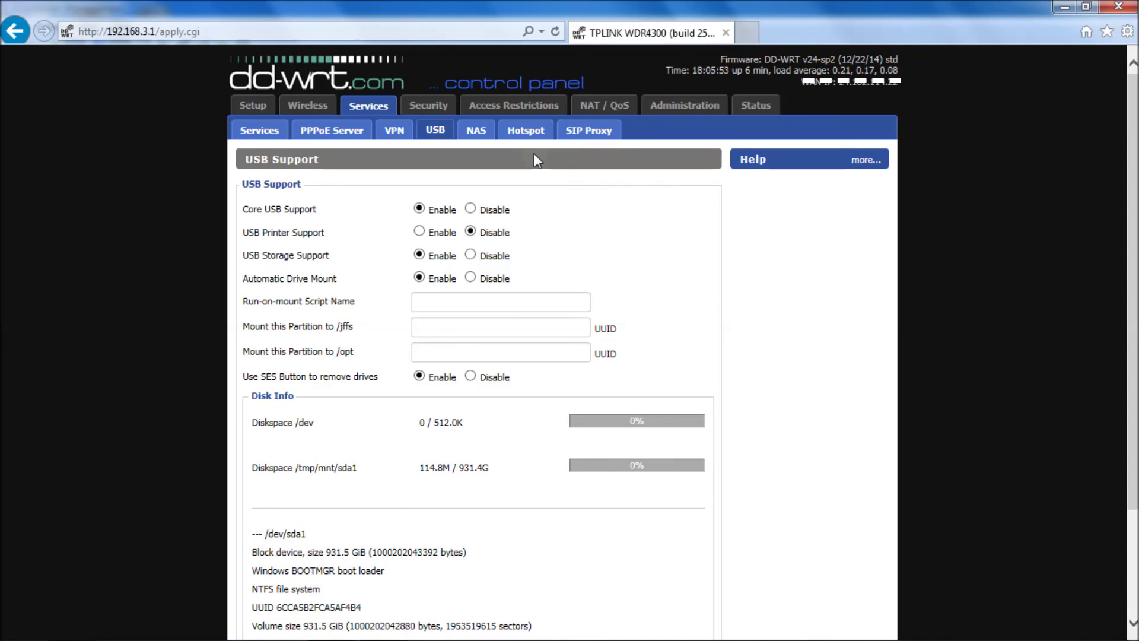
# Apply the USB storage settings again and save them
pyautogui.scroll(-3, 562, 343)
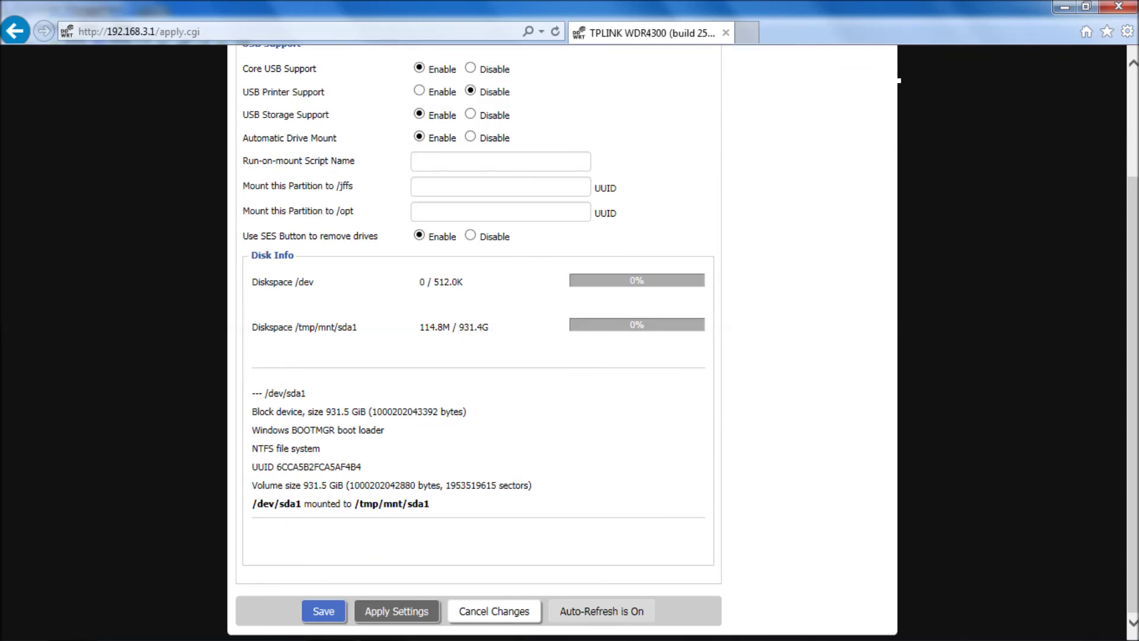
pyautogui.click(386, 610)
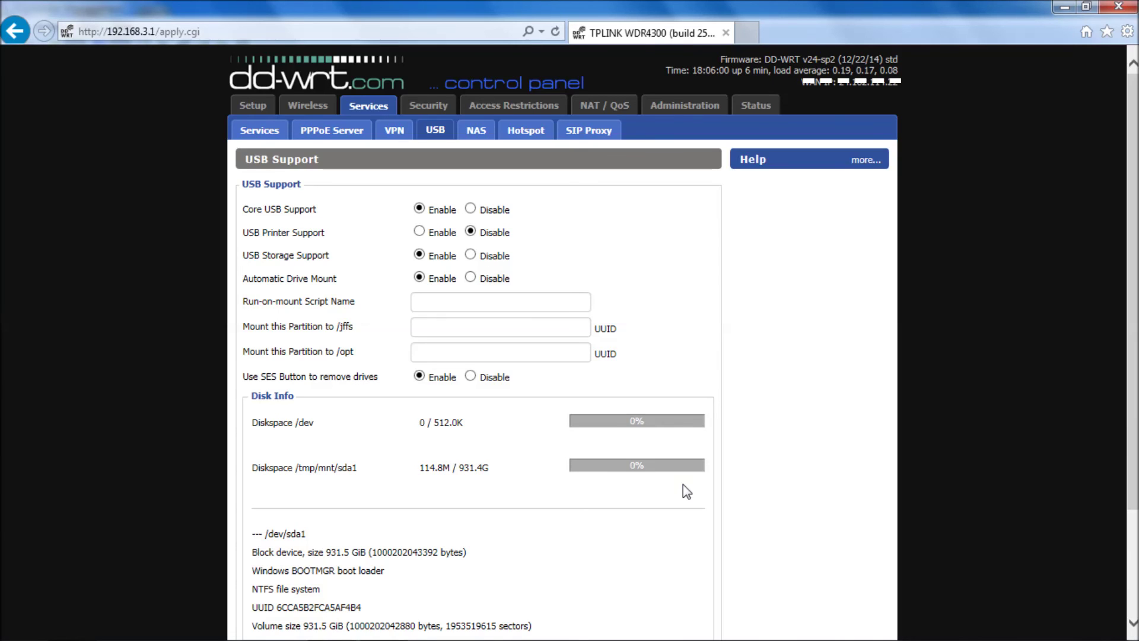
pyautogui.click(1134, 579)
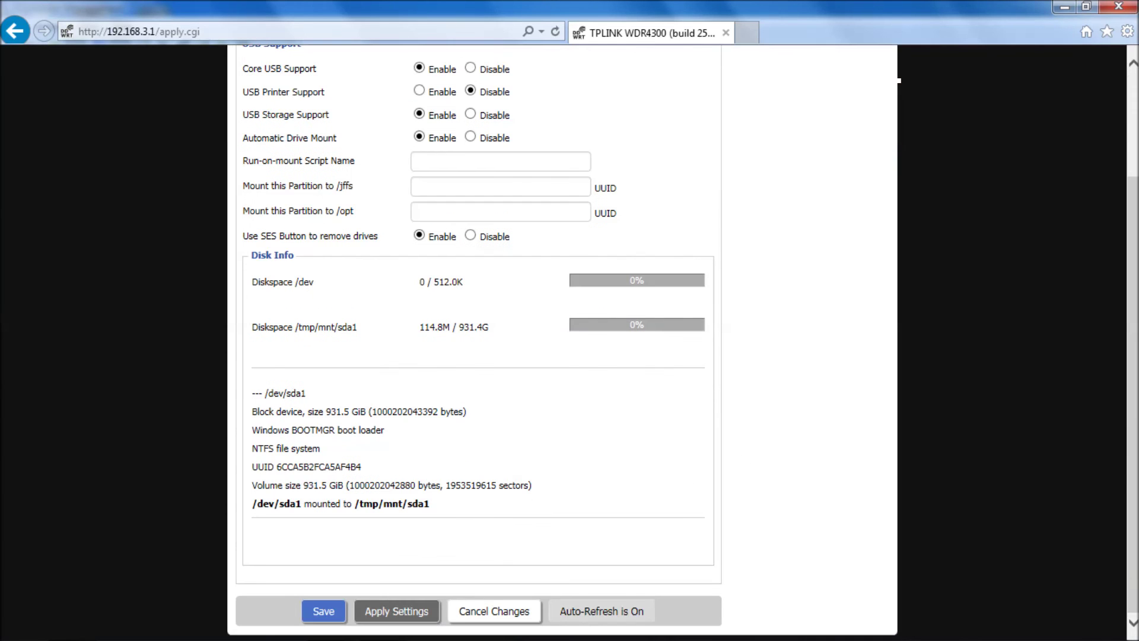
pyautogui.click(325, 613)
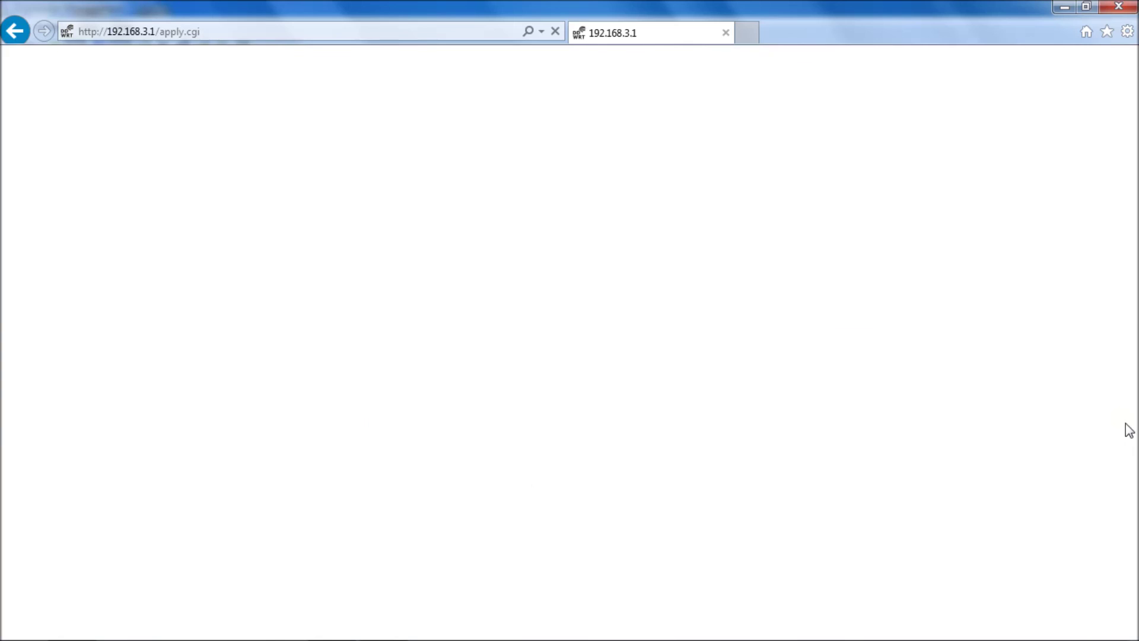